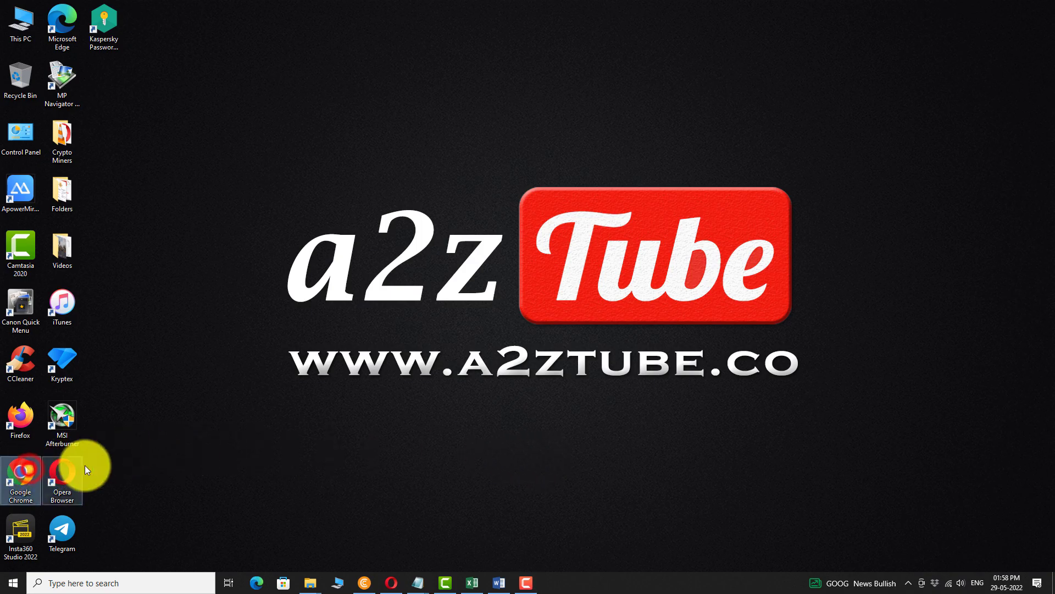
# Step: Launch Google Chrome and load youtube.com in the address bar
pyautogui.doubleClick(25, 472)
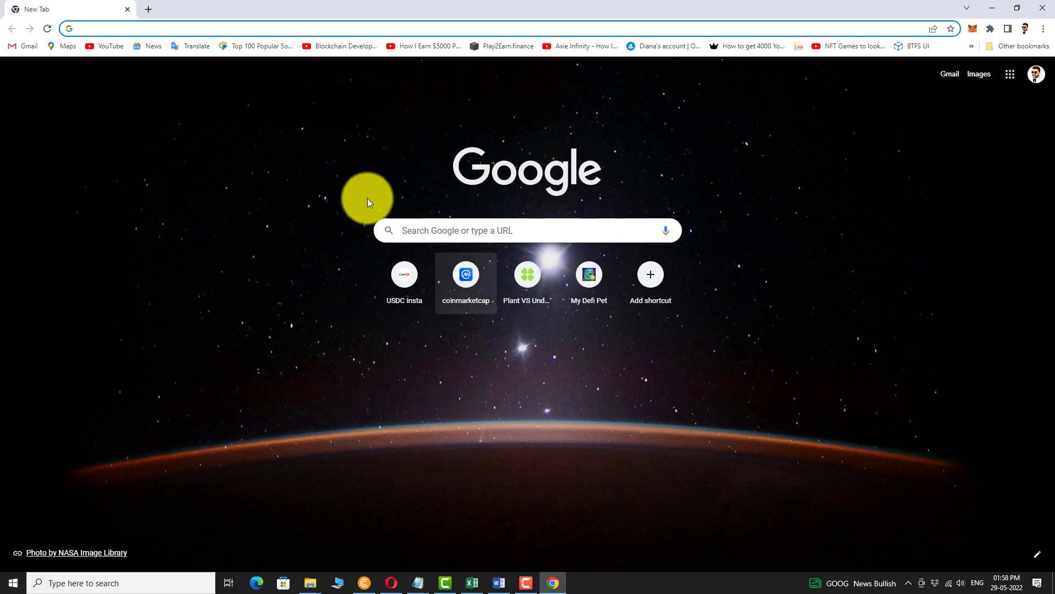
pyautogui.click(171, 28)
pyautogui.write('youtube.com')
pyautogui.press('Return')
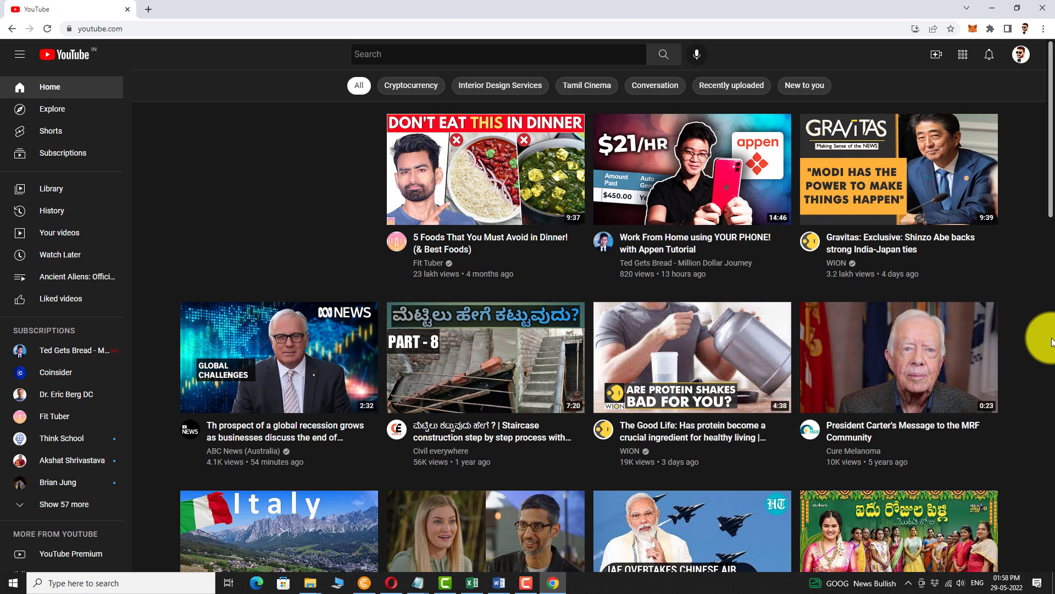
# Step: Unlock Restricted Mode on this browser from the account menu by re-entering the account password
pyautogui.click(1021, 54)
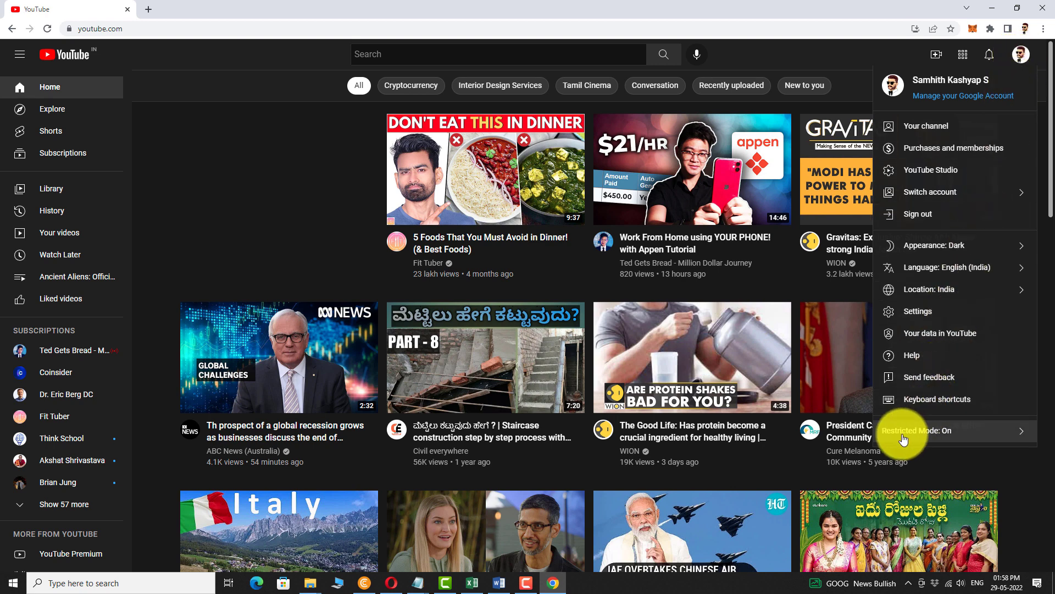
pyautogui.click(940, 431)
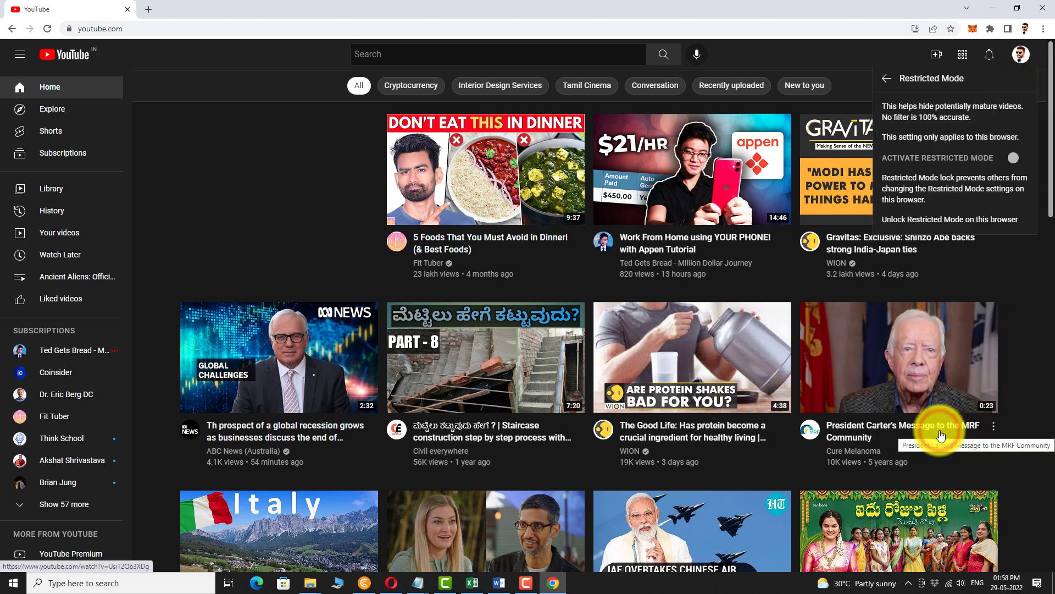
pyautogui.click(968, 221)
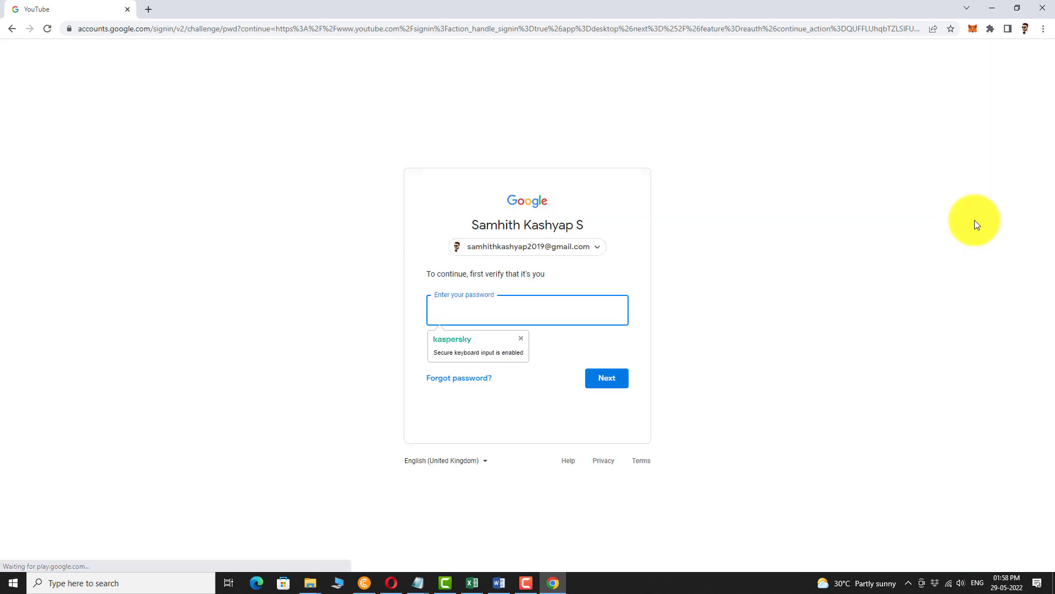
pyautogui.click(458, 315)
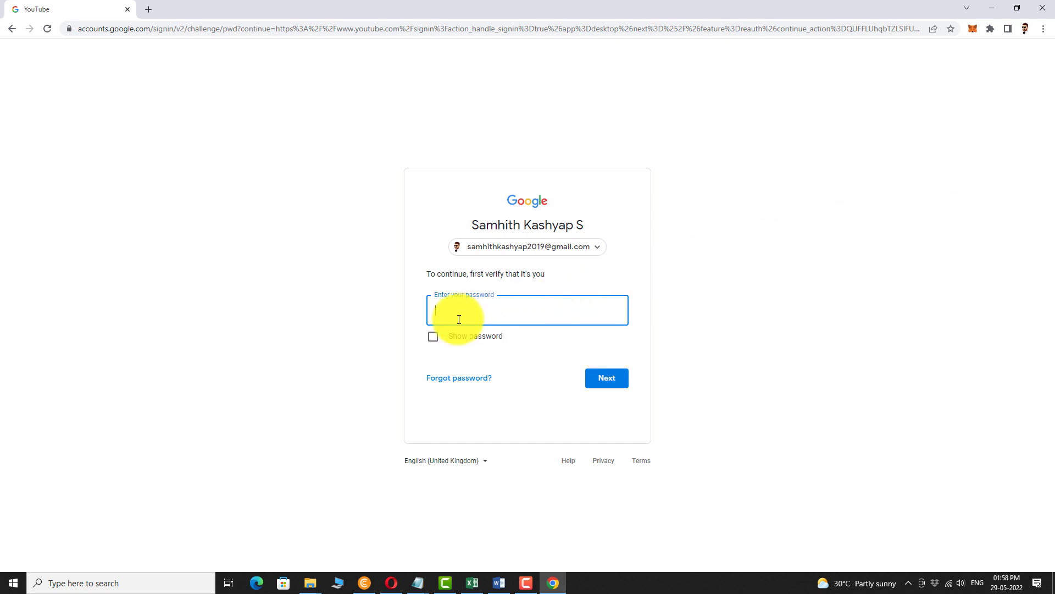
pyautogui.write('••••••••••')
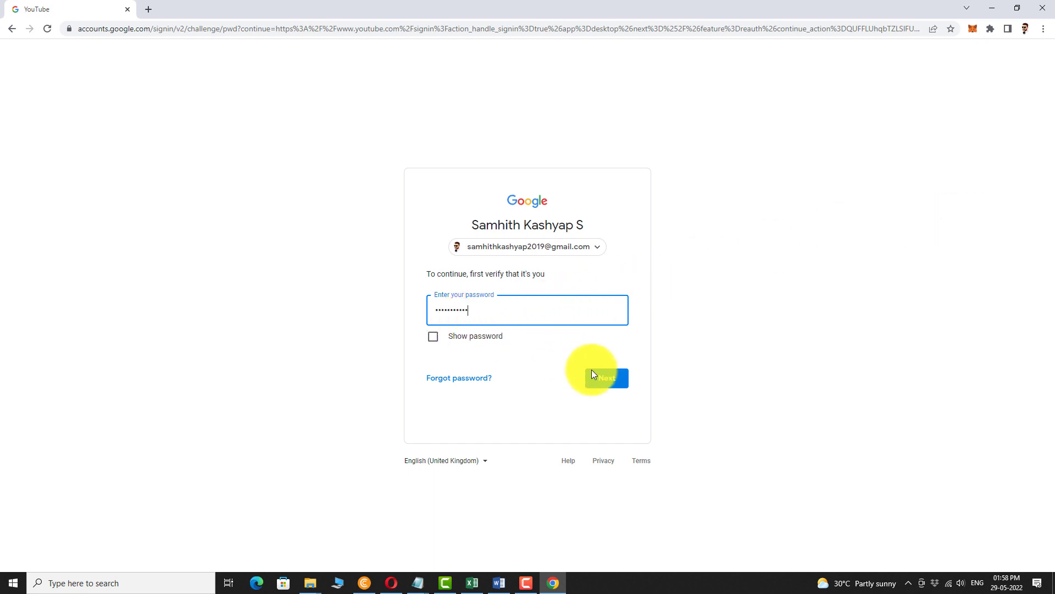
pyautogui.click(608, 378)
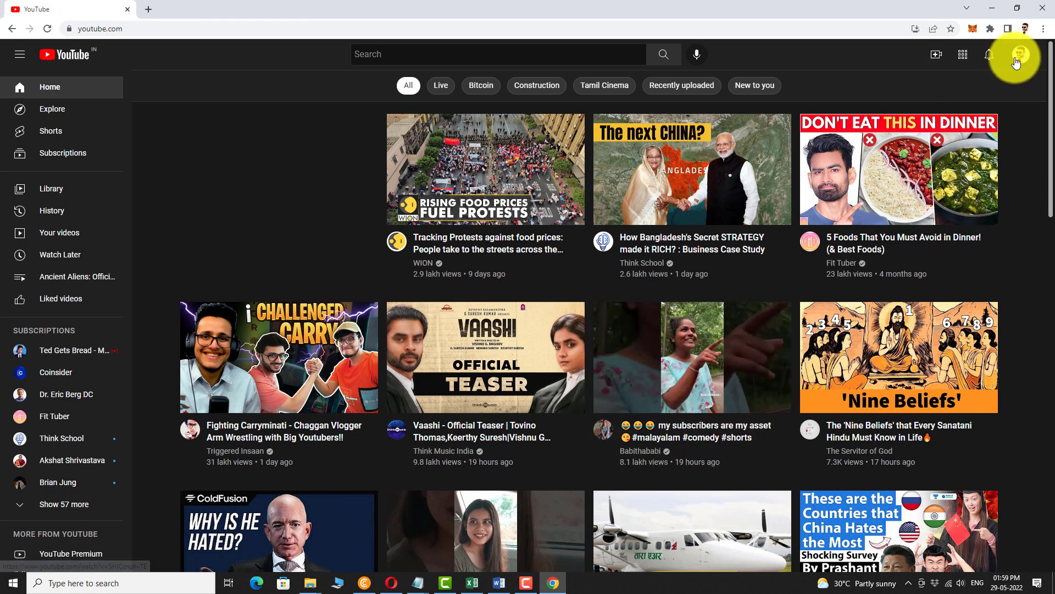
# Step: Reopen the account menu, verify Restricted Mode shows Off, and close the menu
pyautogui.click(1021, 54)
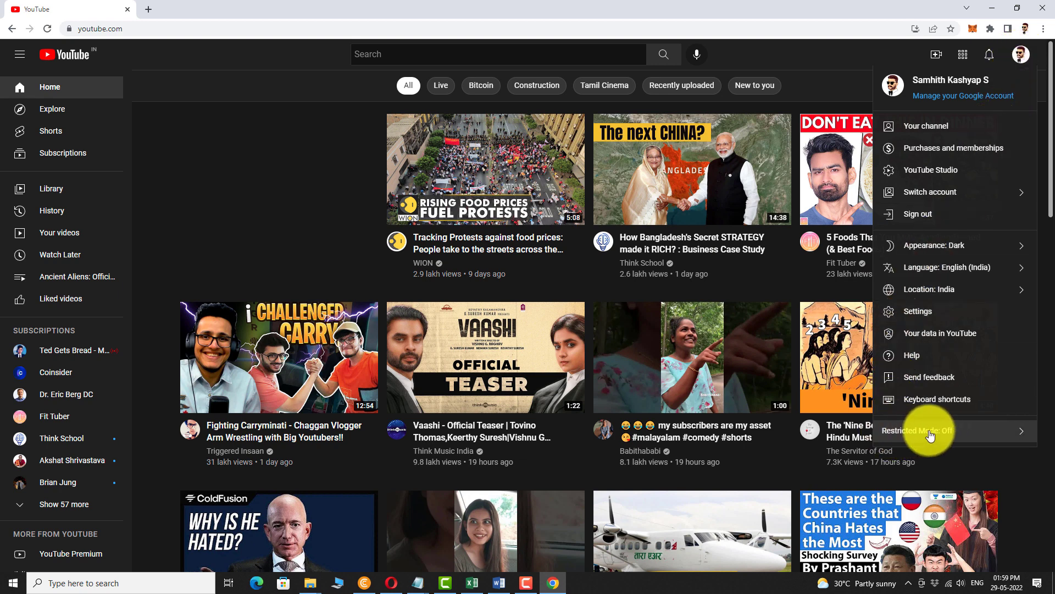
pyautogui.click(952, 432)
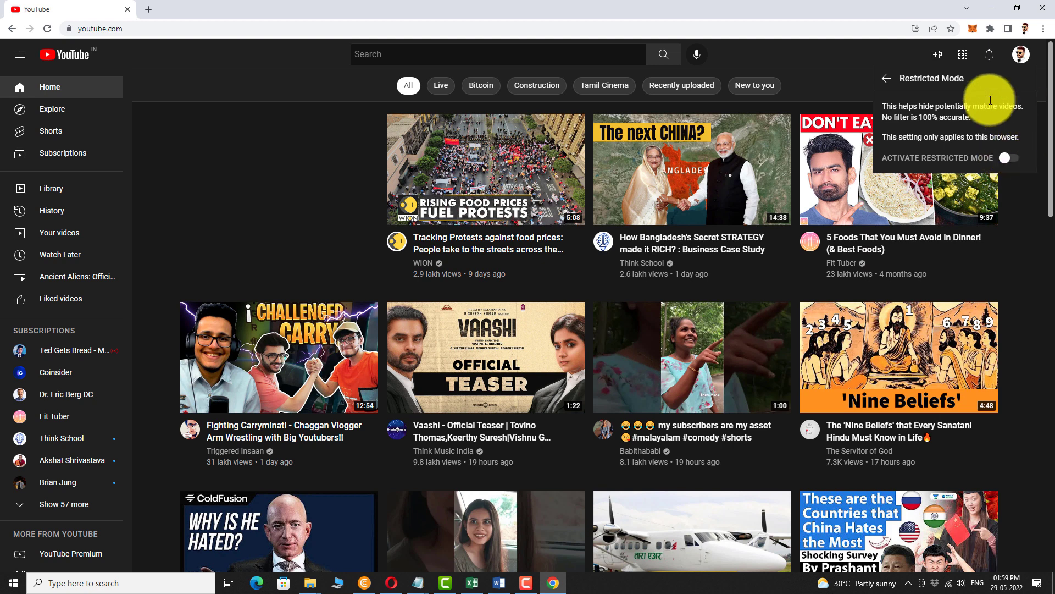
pyautogui.click(887, 78)
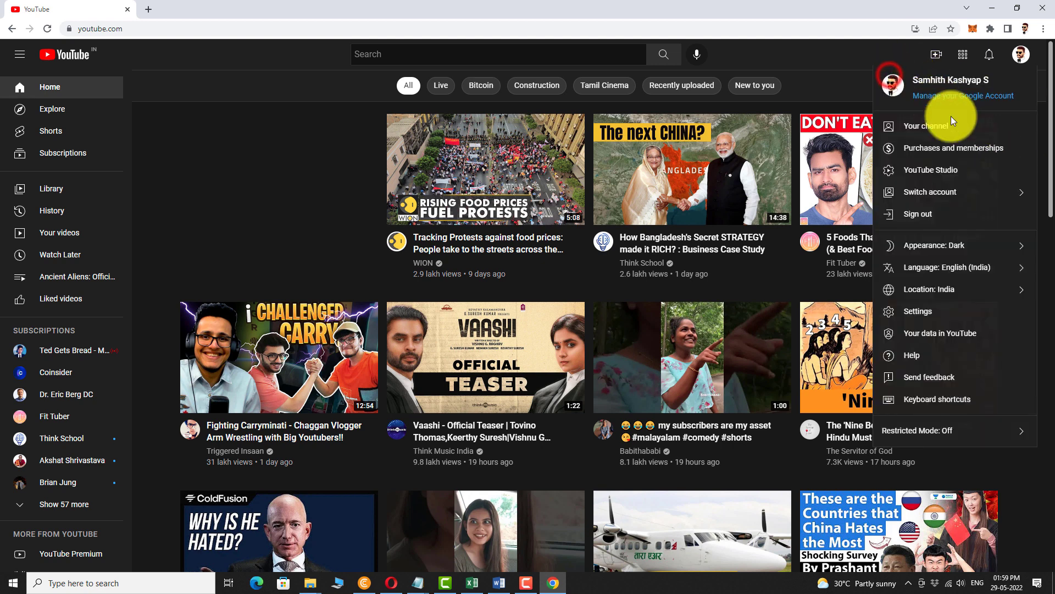
pyautogui.click(1021, 471)
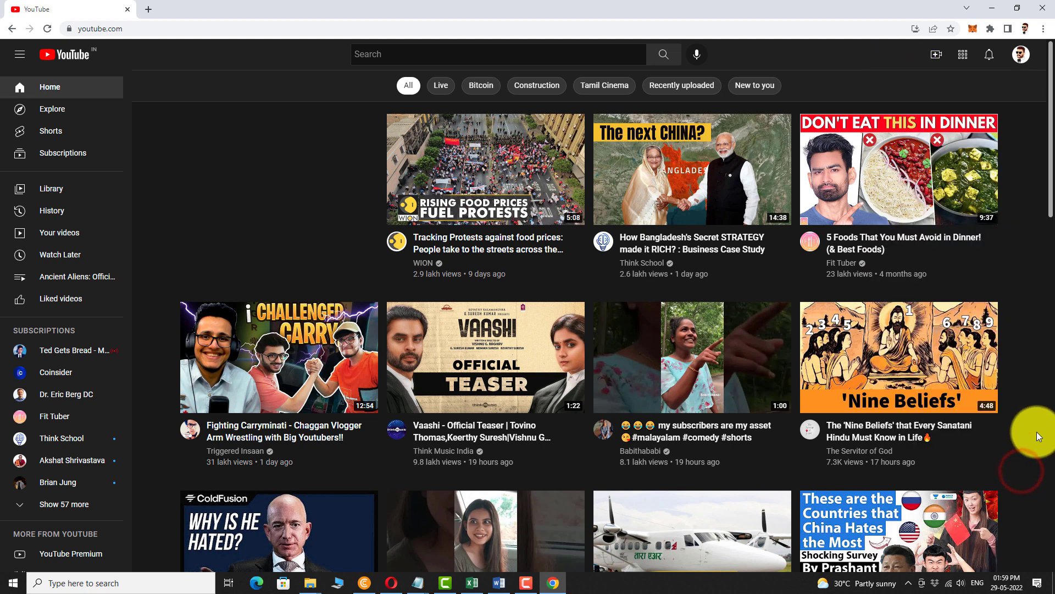